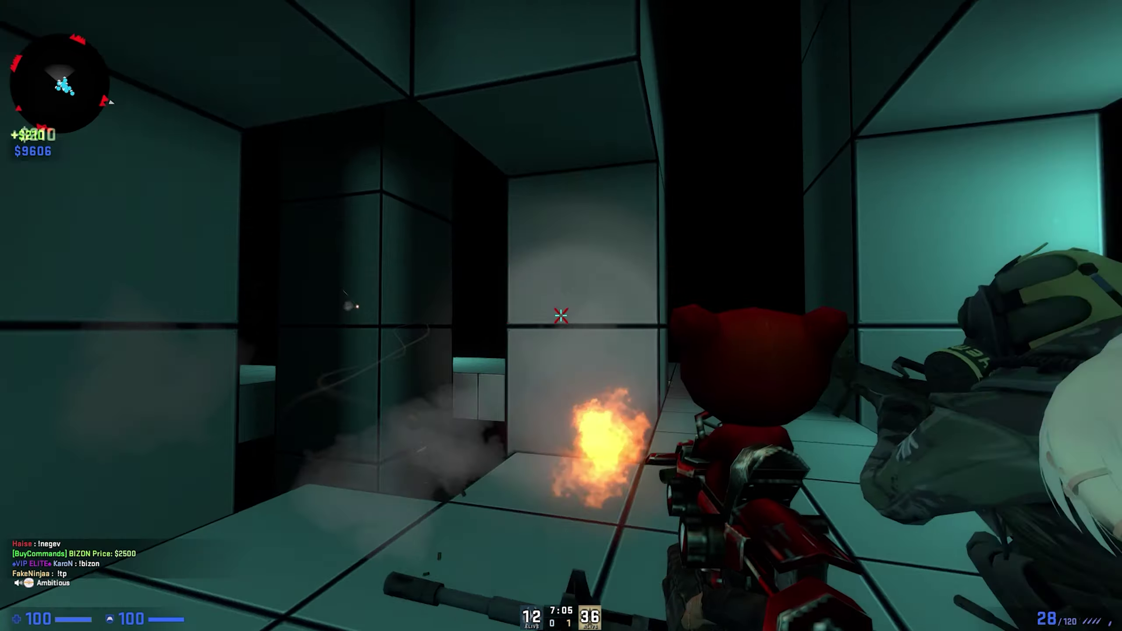
Fire the PP-Bizon at the zombies coming down the teal corridor.
{"action": "left_click_drag", "start_coordinate": [561, 316], "coordinate": [561, 315]}
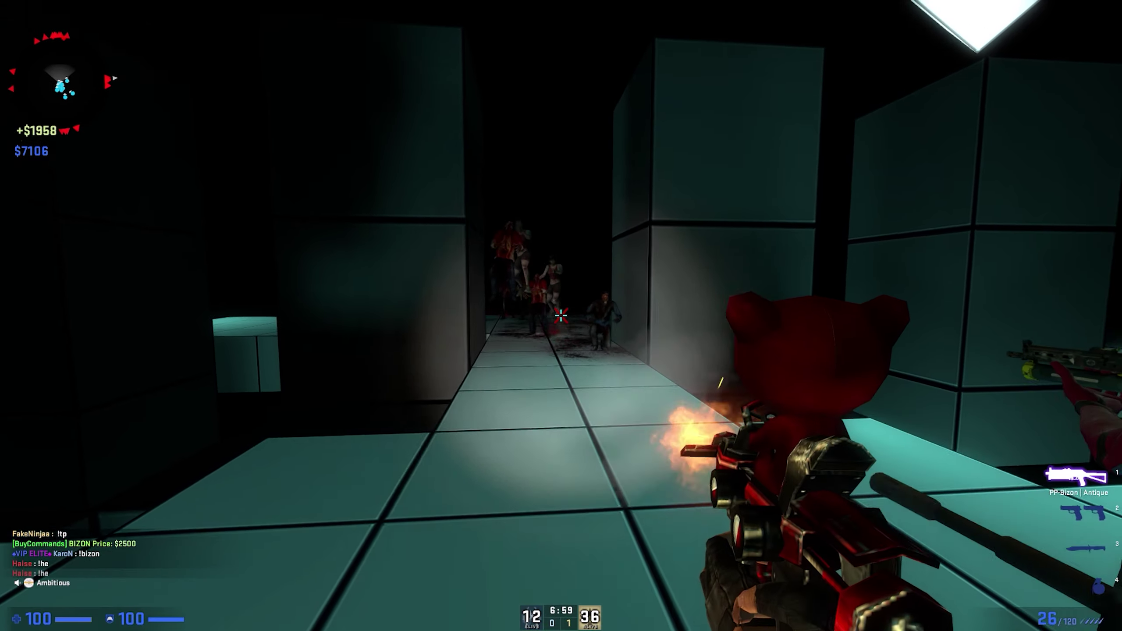
{"action": "left_click_drag", "start_coordinate": [561, 315], "coordinate": [561, 315]}
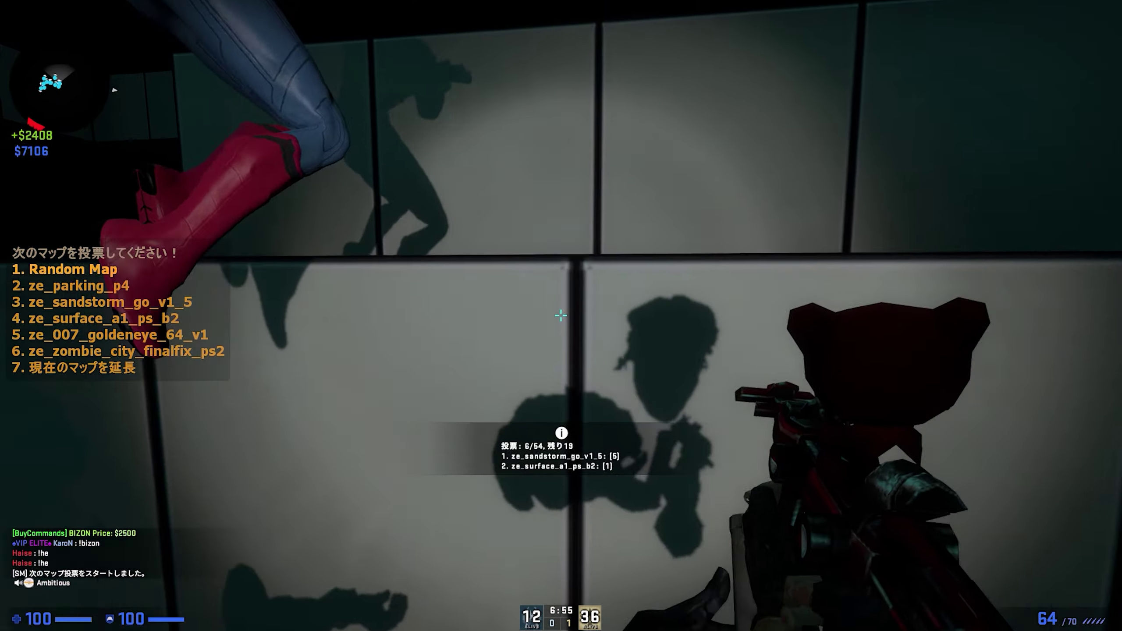
Throw two HE grenades into the pit and gun down the burning zombies.
{"action": "key", "text": "4"}
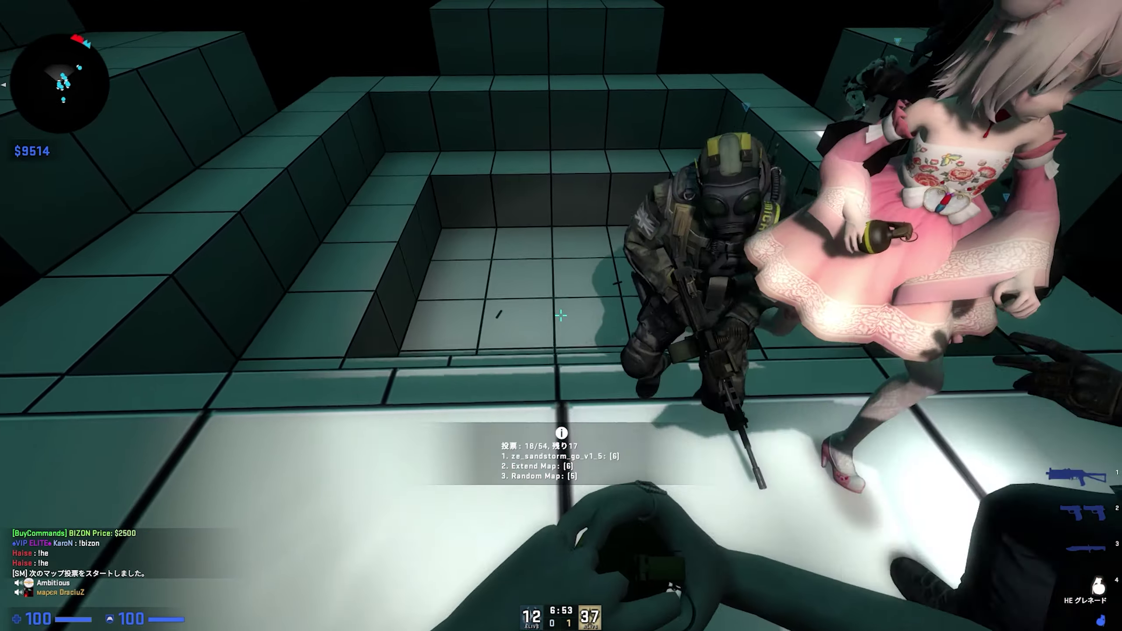
{"action": "left_click", "coordinate": [562, 315]}
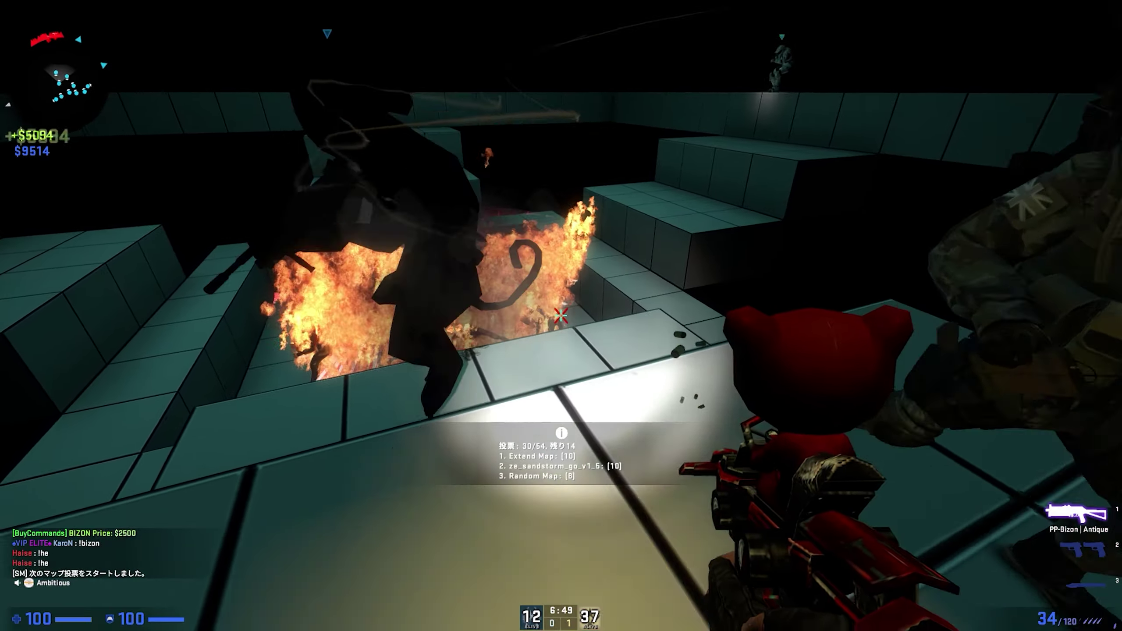
{"action": "left_click_drag", "start_coordinate": [560, 315], "coordinate": [561, 315]}
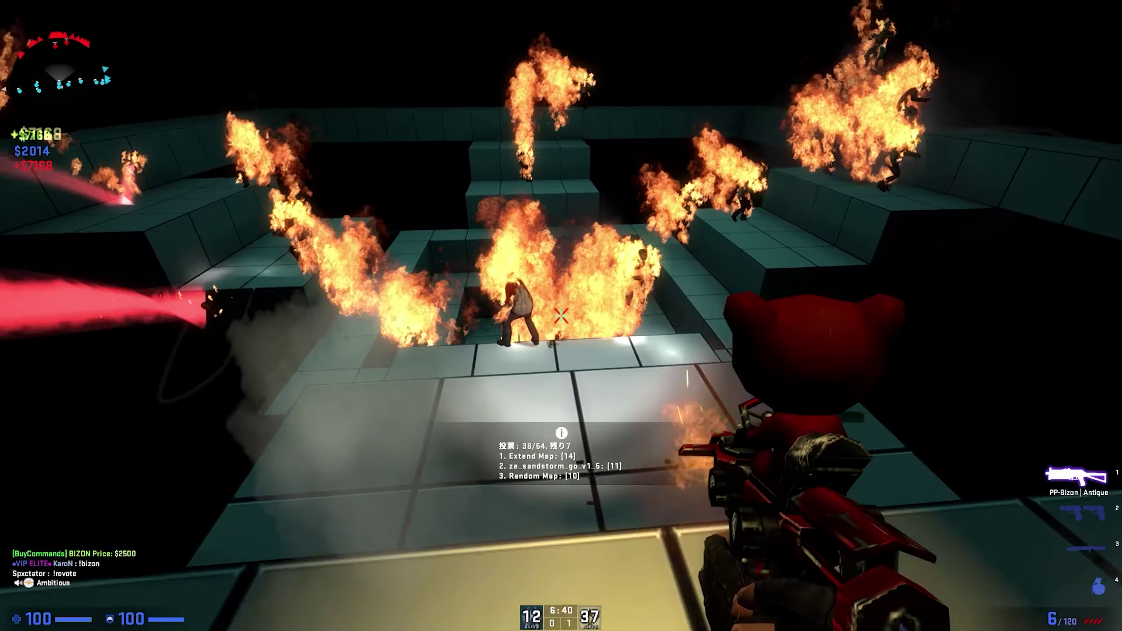
{"action": "key", "text": "4"}
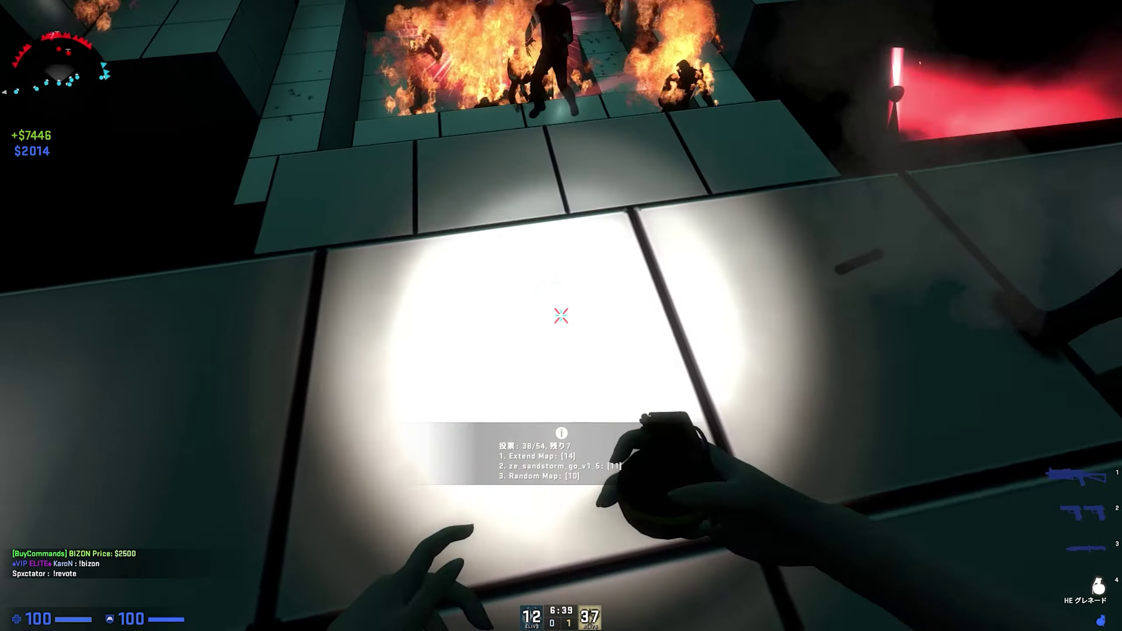
{"action": "left_click", "coordinate": [561, 316]}
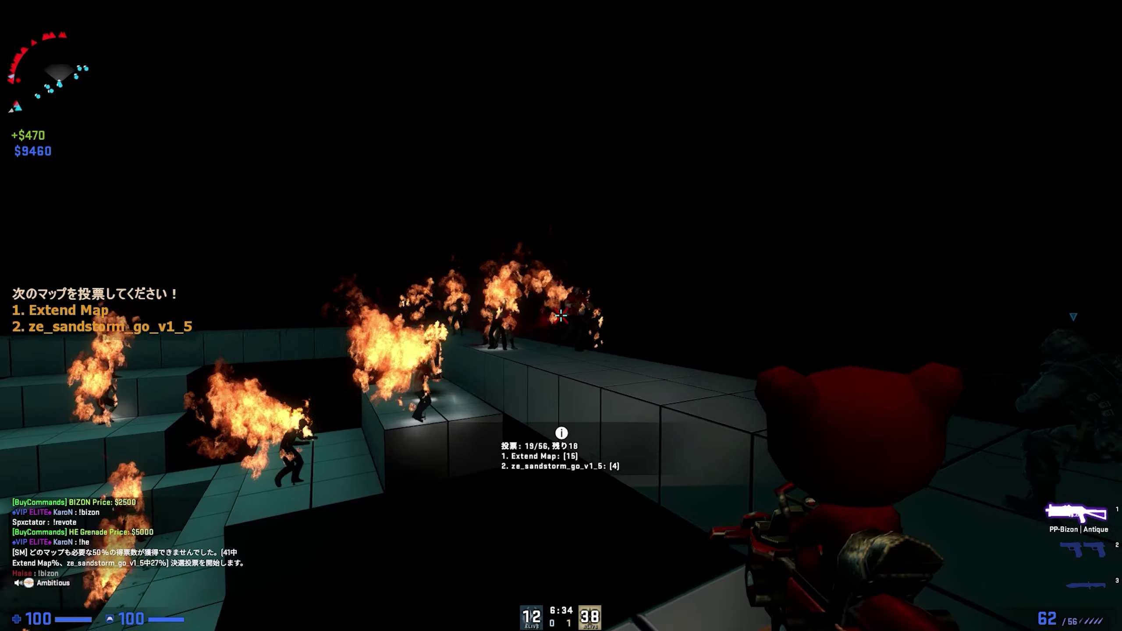
{"action": "left_click_drag", "start_coordinate": [562, 316], "coordinate": [561, 316]}
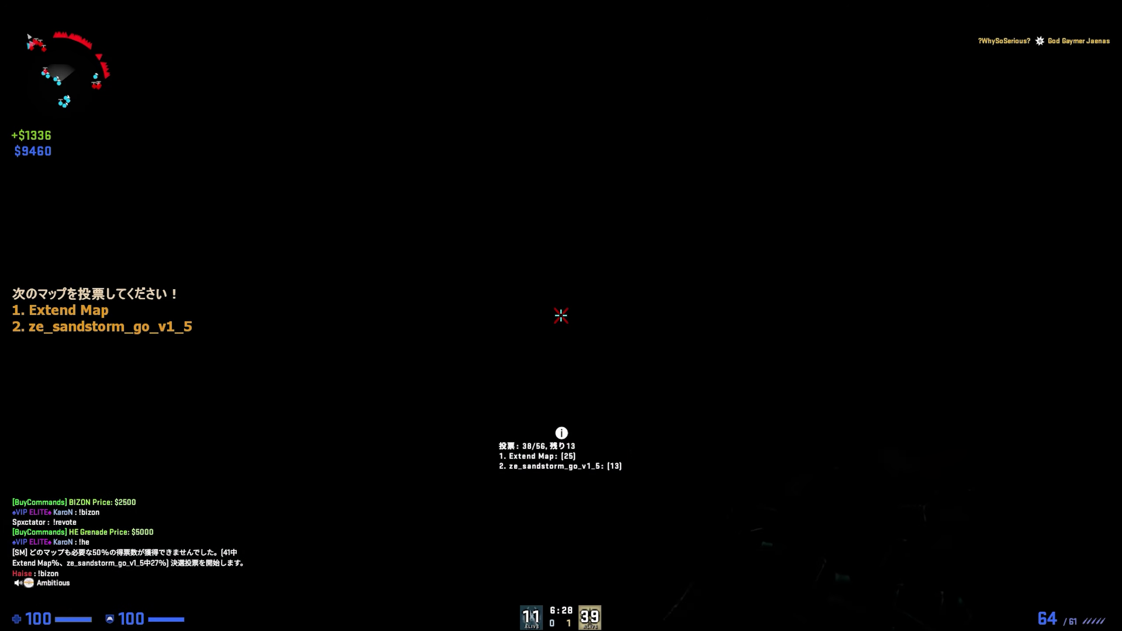
Check the humans' win on the scoreboard, then fire Dual Berettas in the new round.
{"action": "left_click_drag", "start_coordinate": [561, 315], "coordinate": [562, 315]}
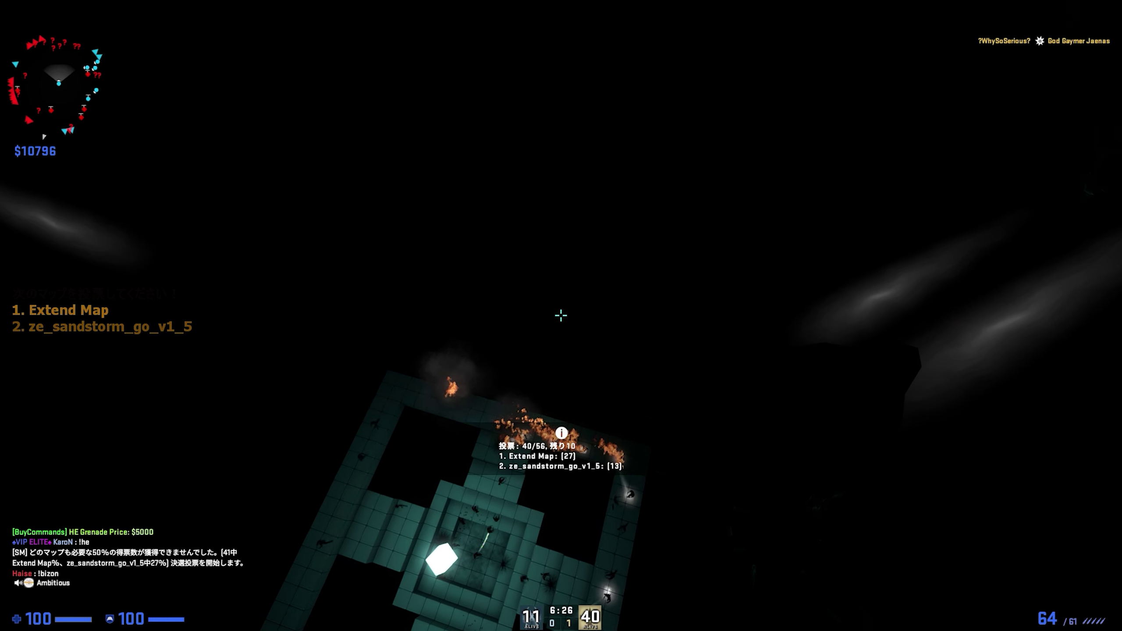
{"action": "key", "text": "Tab"}
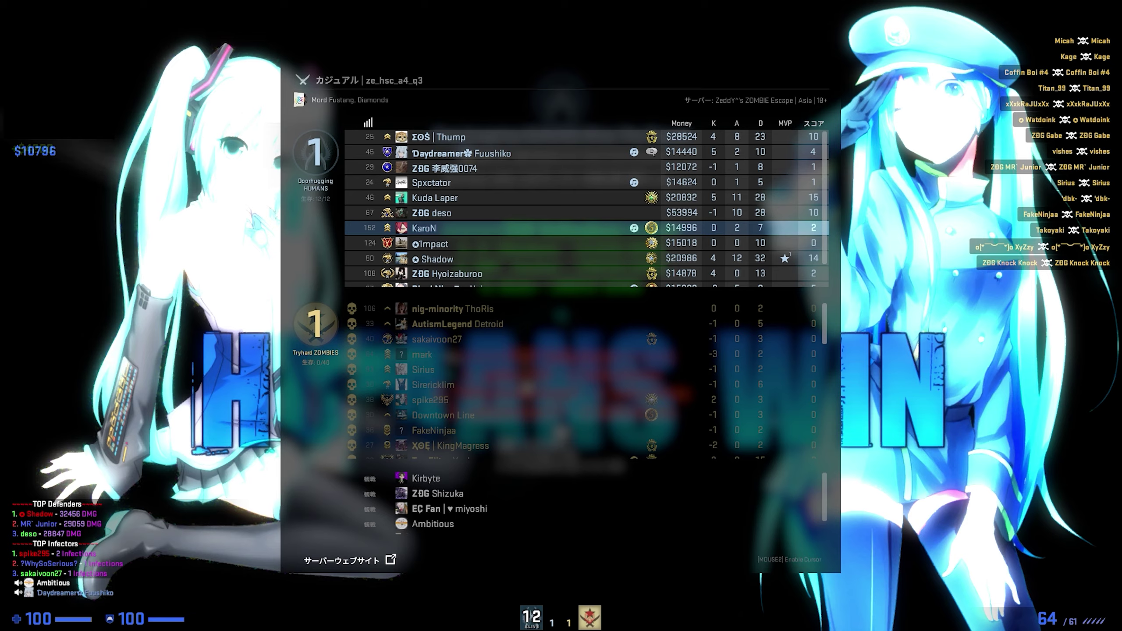
{"action": "key", "text": "Tab"}
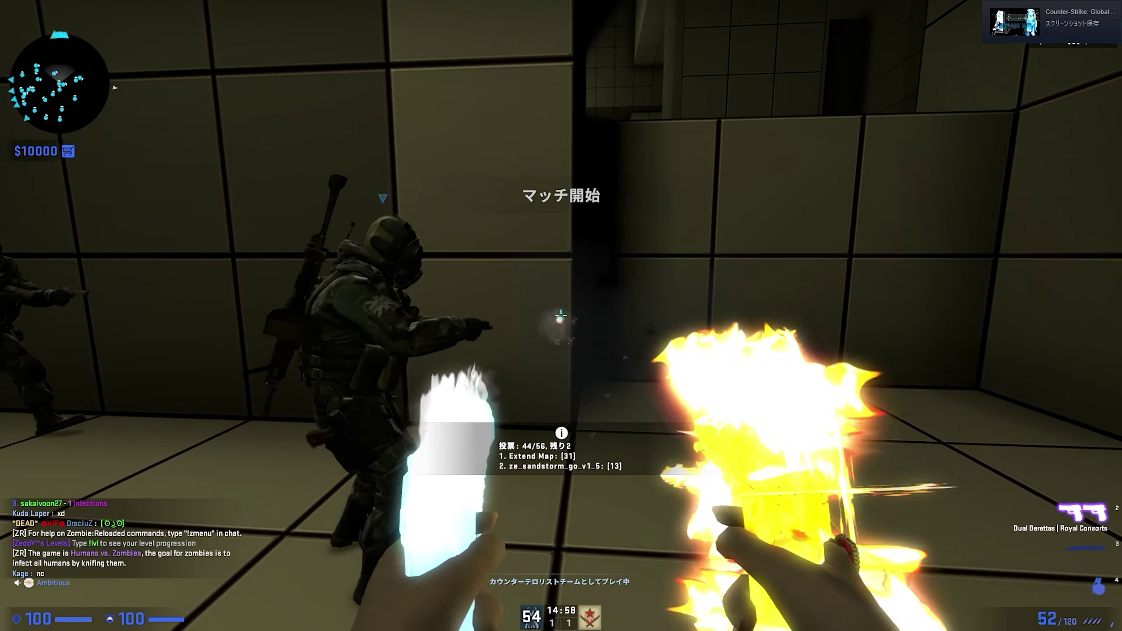
{"action": "left_click", "coordinate": [561, 316]}
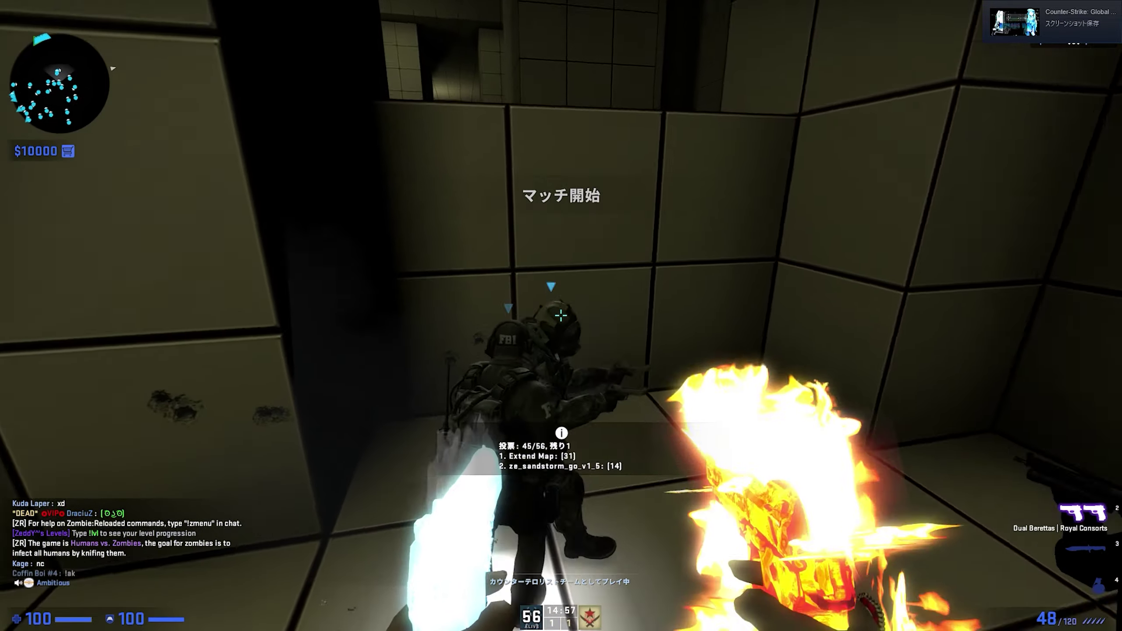